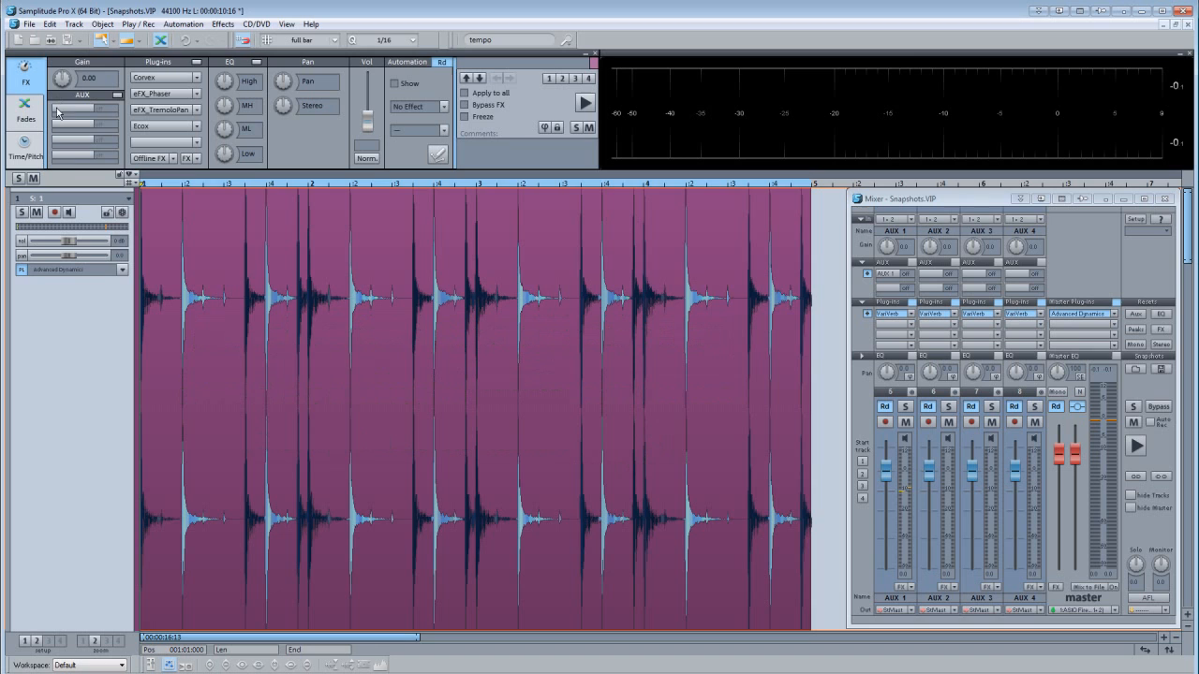
# Play the drum object, enable its Corvex plug-in with an AUX 1 send of -7.86 dB, and save this as snapshot 1.
pyautogui.click(163, 295)
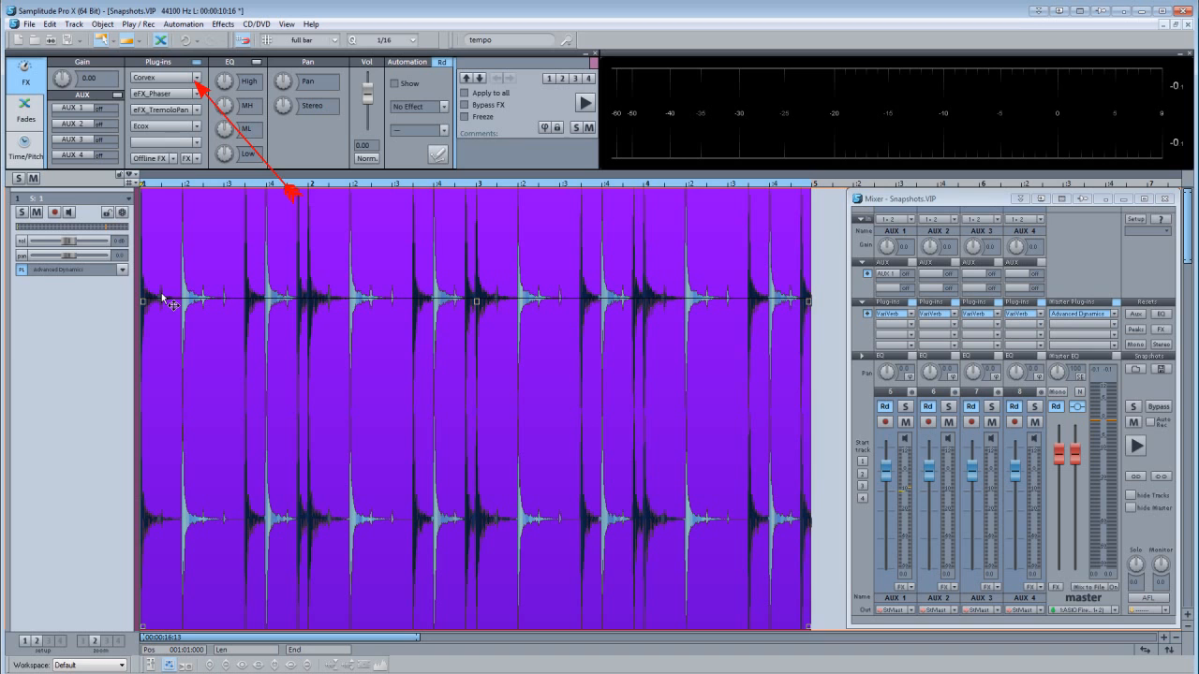
pyautogui.press('space')
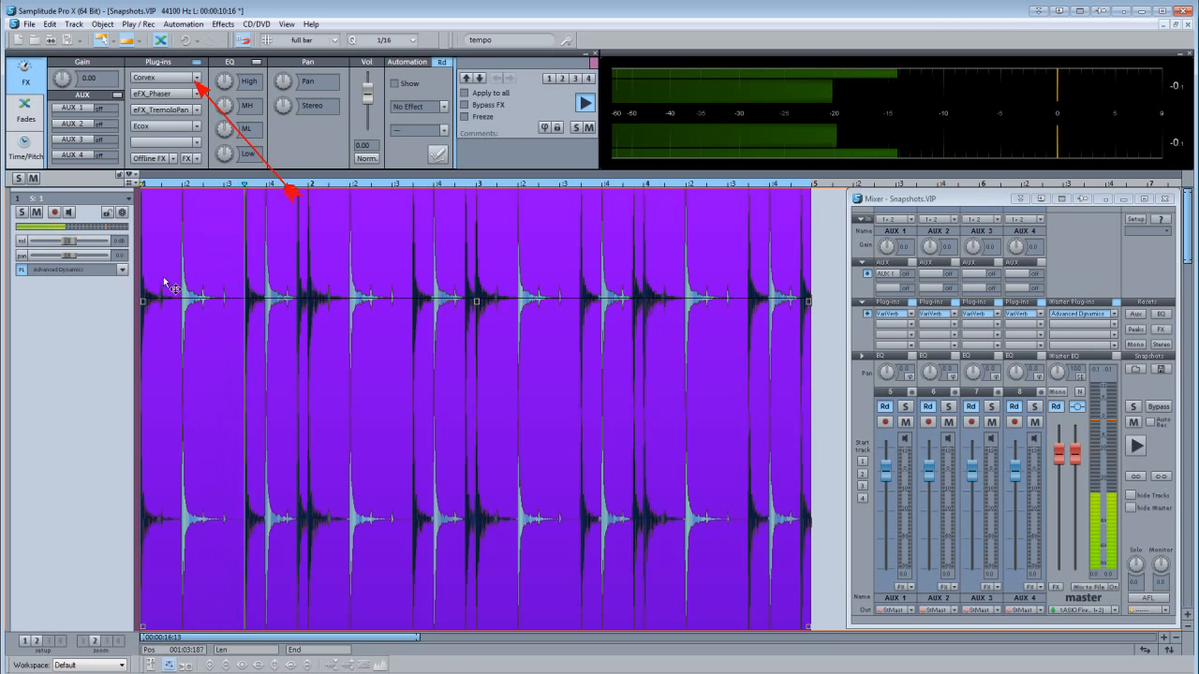
pyautogui.click(143, 81)
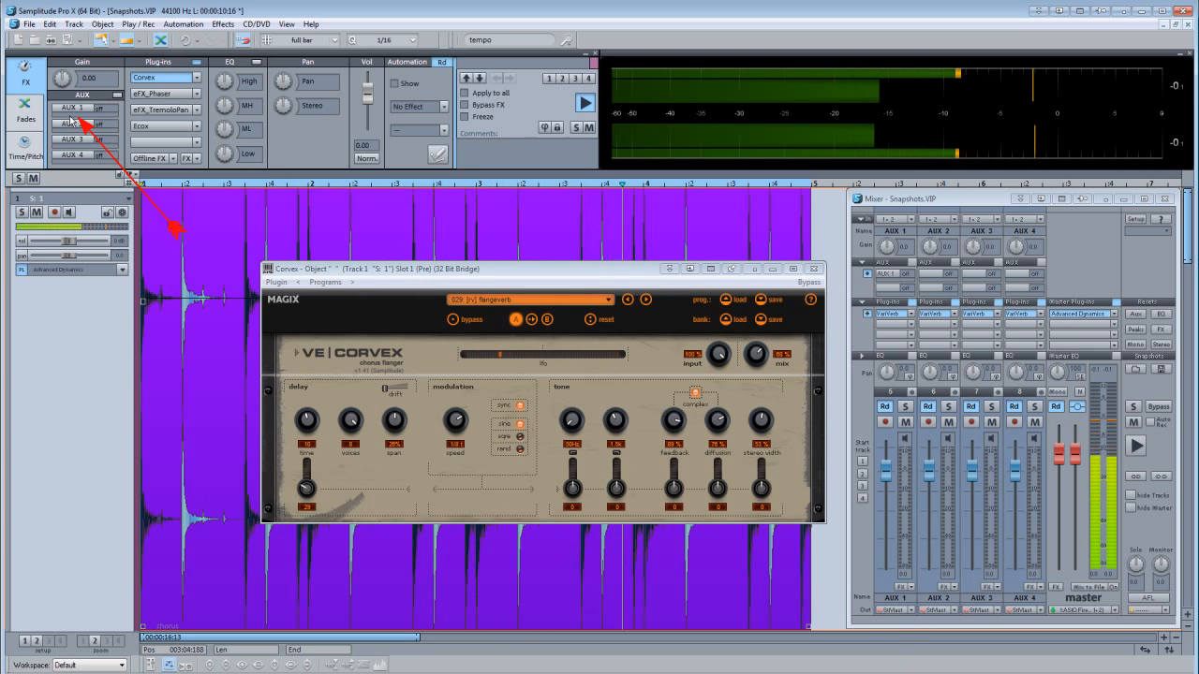
pyautogui.click(70, 116)
pyautogui.click(71, 116)
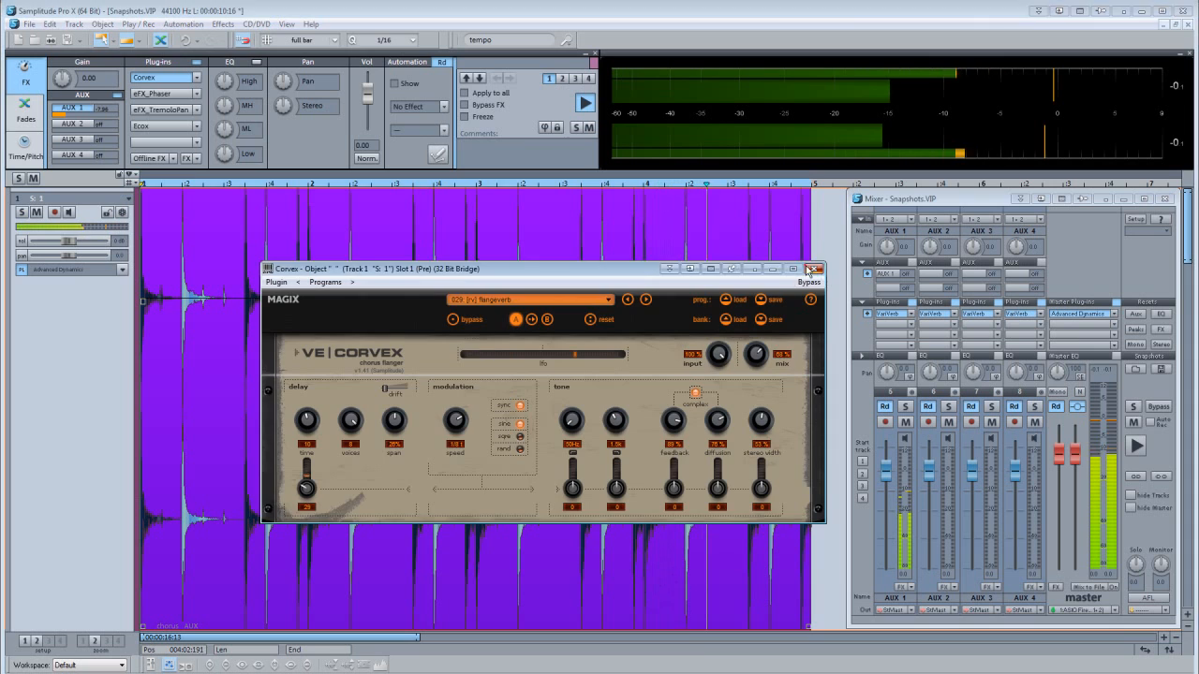
# Close and disable the Corvex plug-in on the object and turn its AUX 1 send off.
pyautogui.click(813, 269)
pyautogui.click(177, 79)
pyautogui.moveTo(86, 115); pyautogui.dragTo(80, 164)
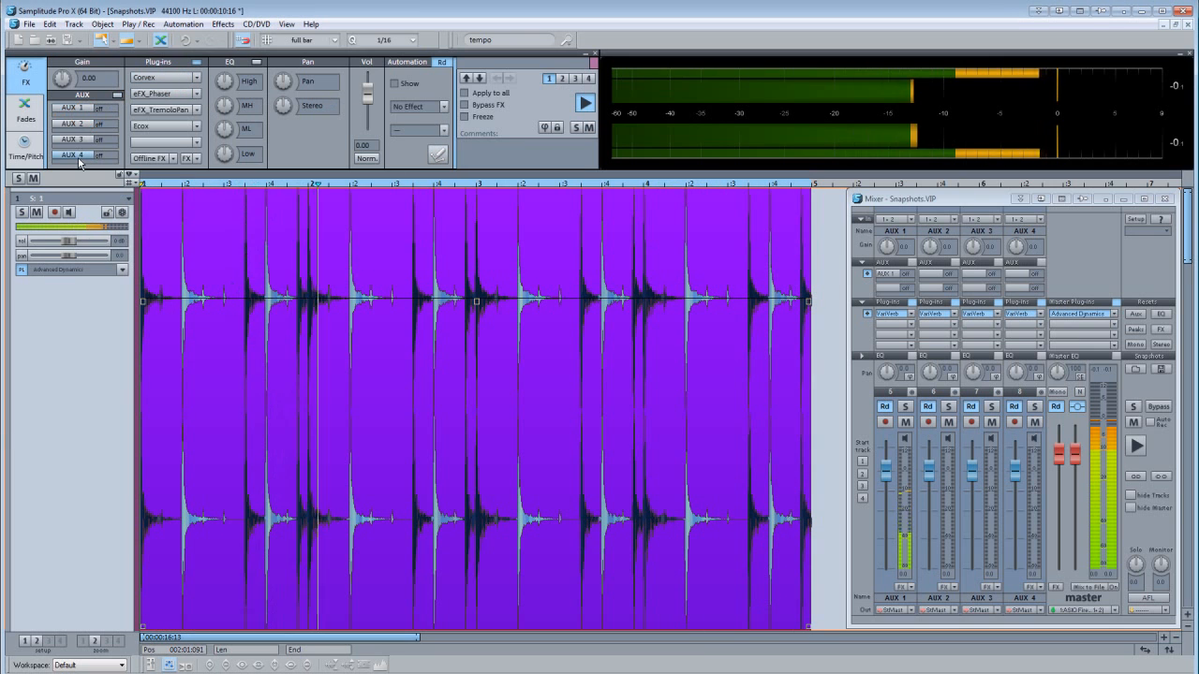
# Enable eFX_Phaser with an AUX 2 send of -4.44 dB, save this as snapshot 2, and close the plug-in.
pyautogui.rightClick(142, 95)
pyautogui.moveTo(79, 122); pyautogui.dragTo(74, 134)
pyautogui.scroll(2, 73, 136)
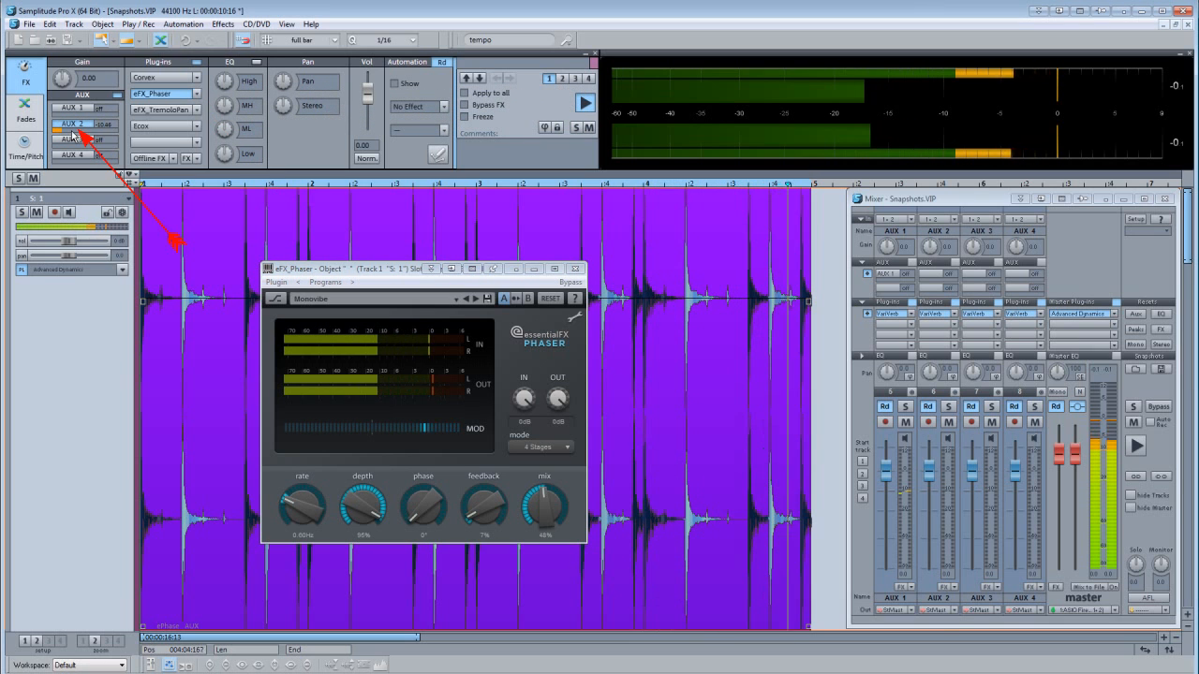
pyautogui.scroll(1, 73, 136)
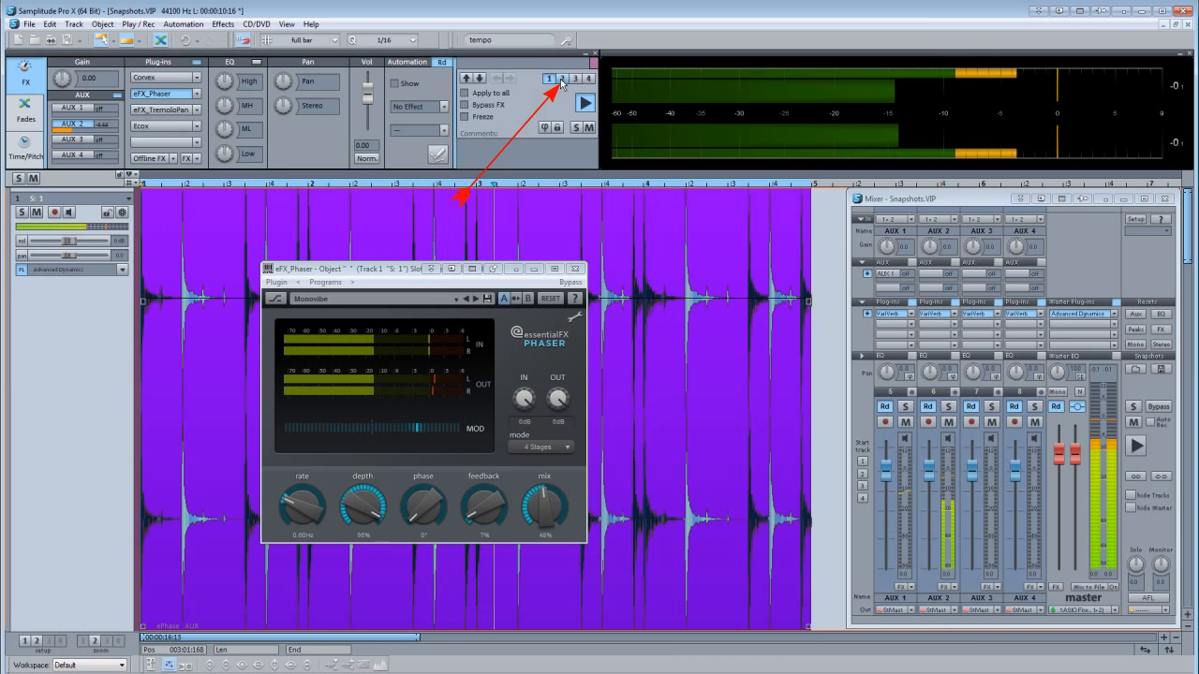
pyautogui.click(578, 271)
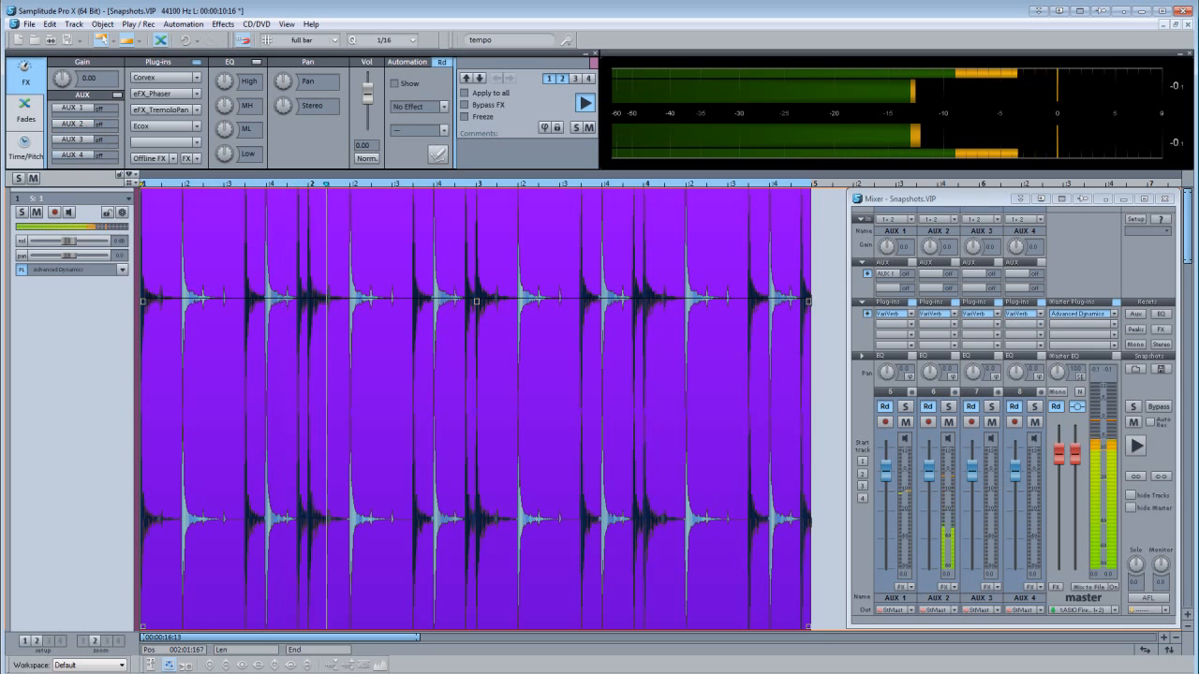
# Enable eFX_TremoloPan on the object with the AUX 3 send raised, save this as snapshot 3, and close the plug-in.
pyautogui.click(147, 111)
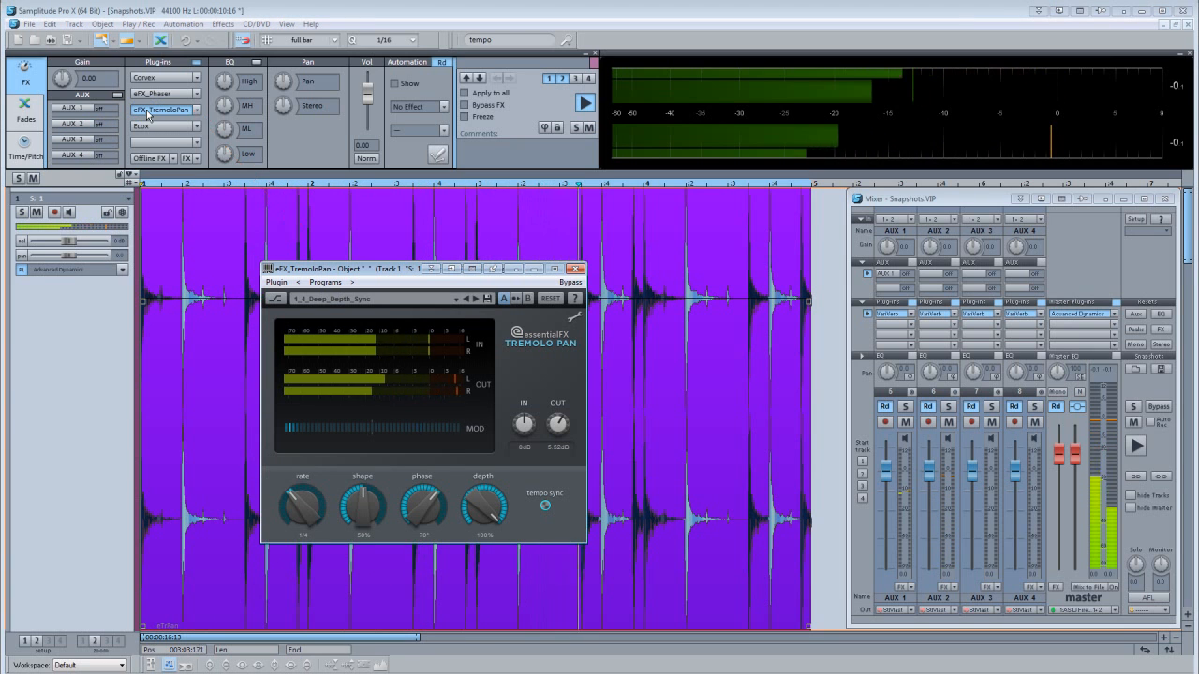
pyautogui.click(62, 146)
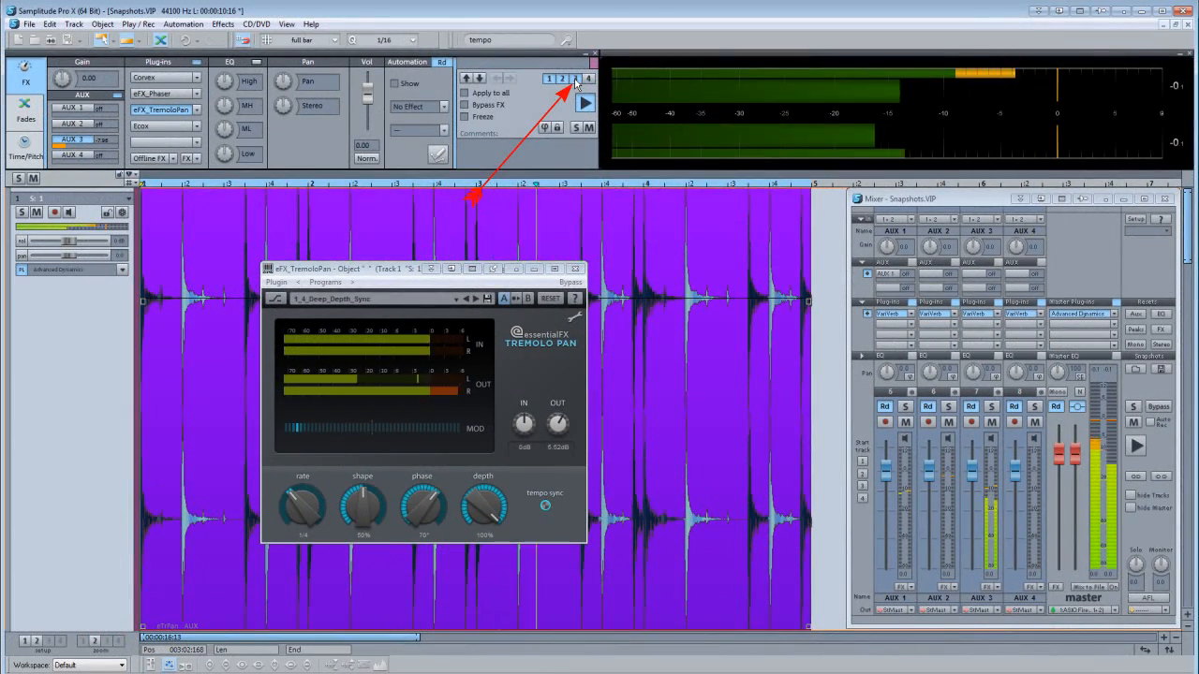
pyautogui.click(576, 269)
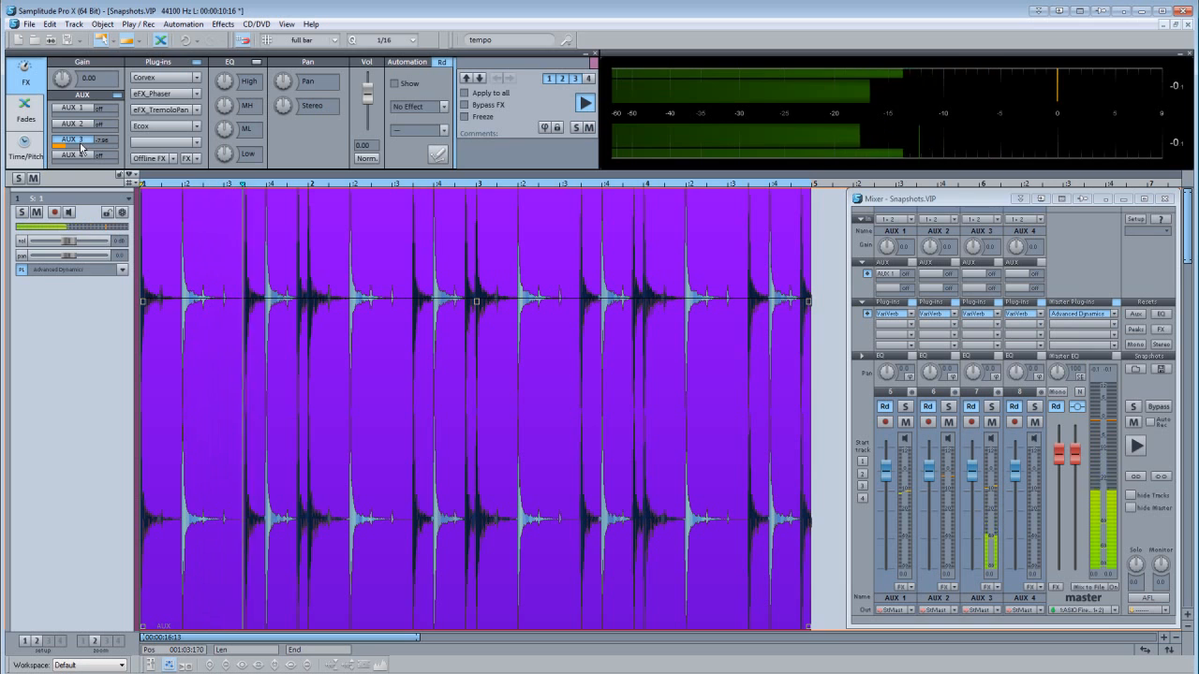
# Enable Ecox with an AUX 4 send of -10.46 dB, save this as snapshot 4, and close the plug-in.
pyautogui.click(145, 127)
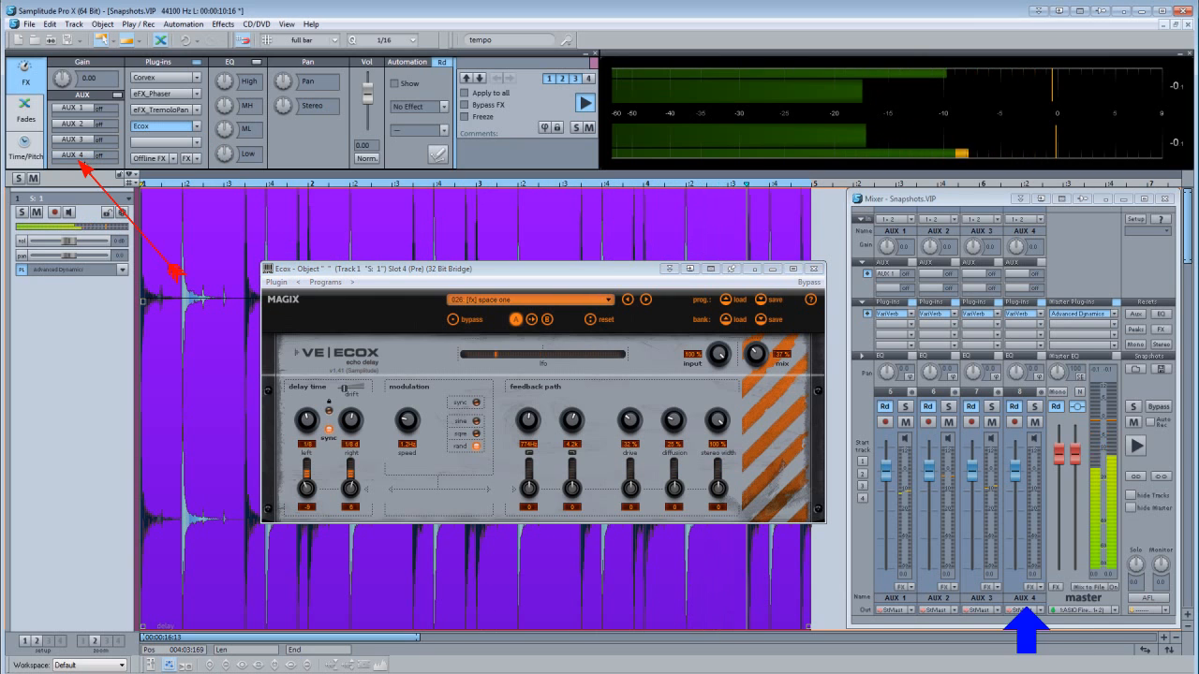
pyautogui.click(85, 159)
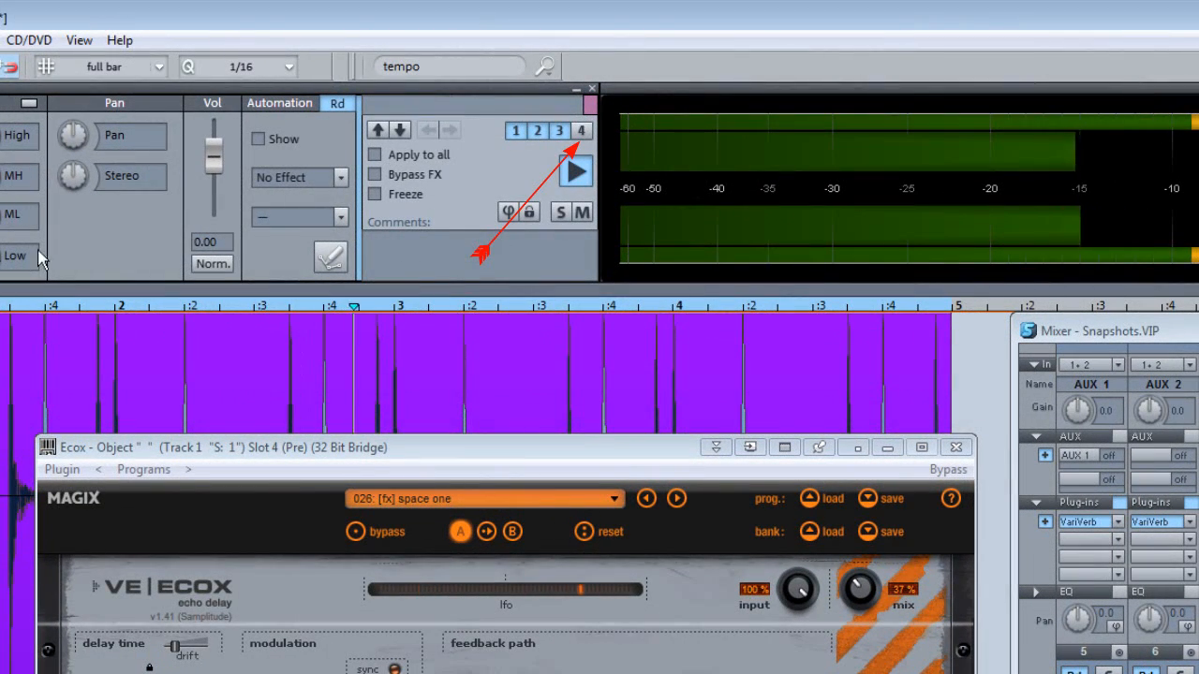
pyautogui.rightClick(580, 133)
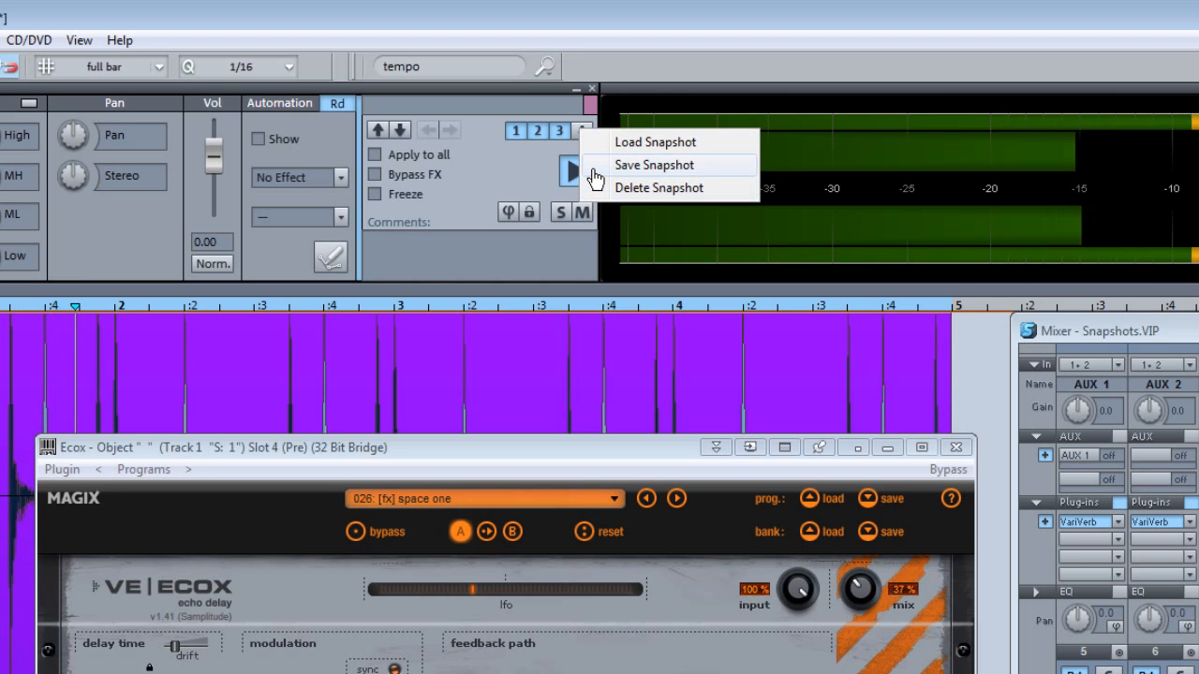
pyautogui.click(596, 175)
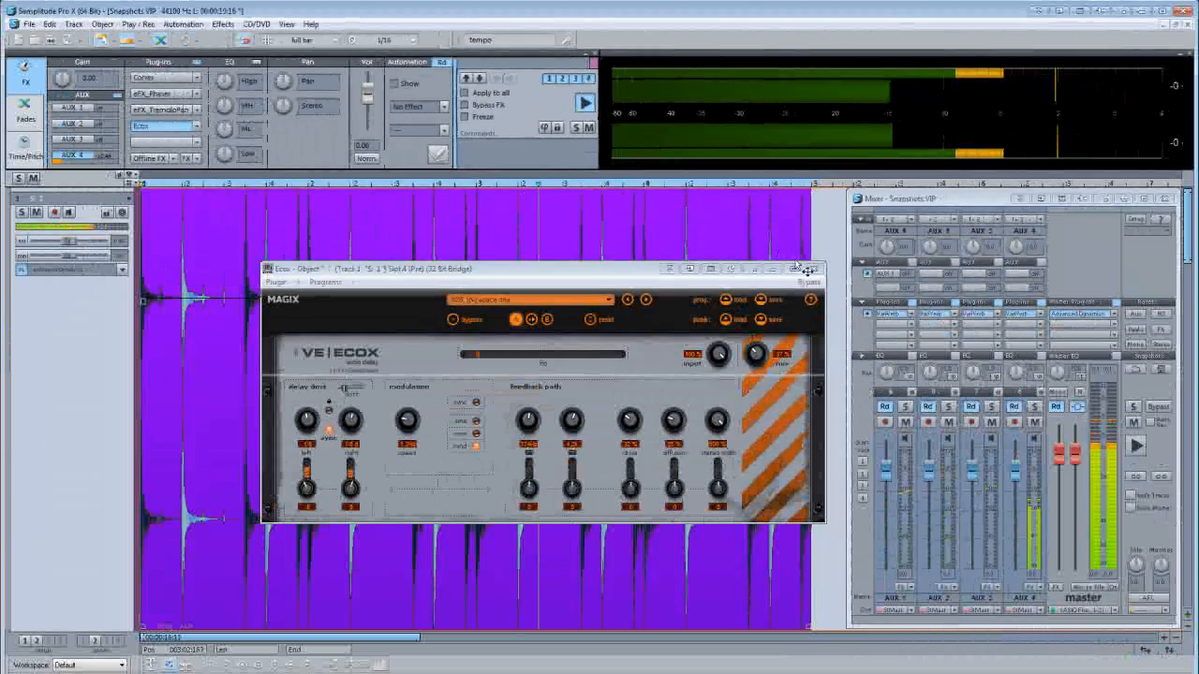
pyautogui.click(813, 270)
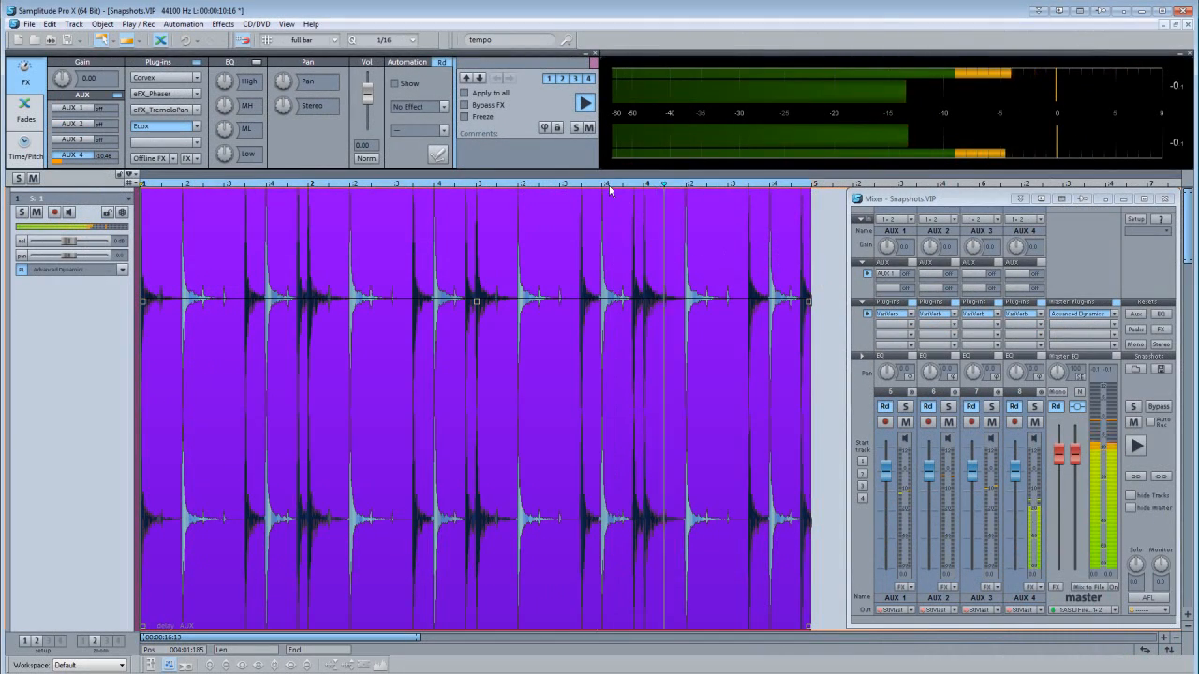
# Audition the object's snapshots 1, 2, 3 and 4 in turn during playback.
pyautogui.click(549, 80)
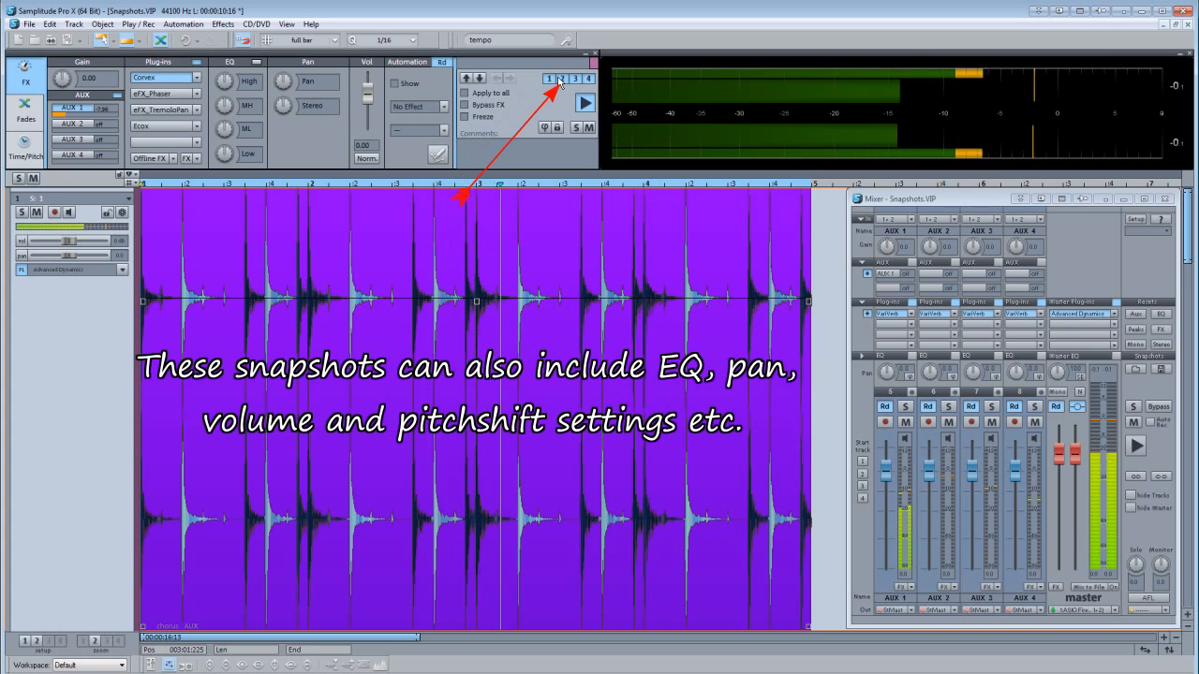
pyautogui.click(559, 80)
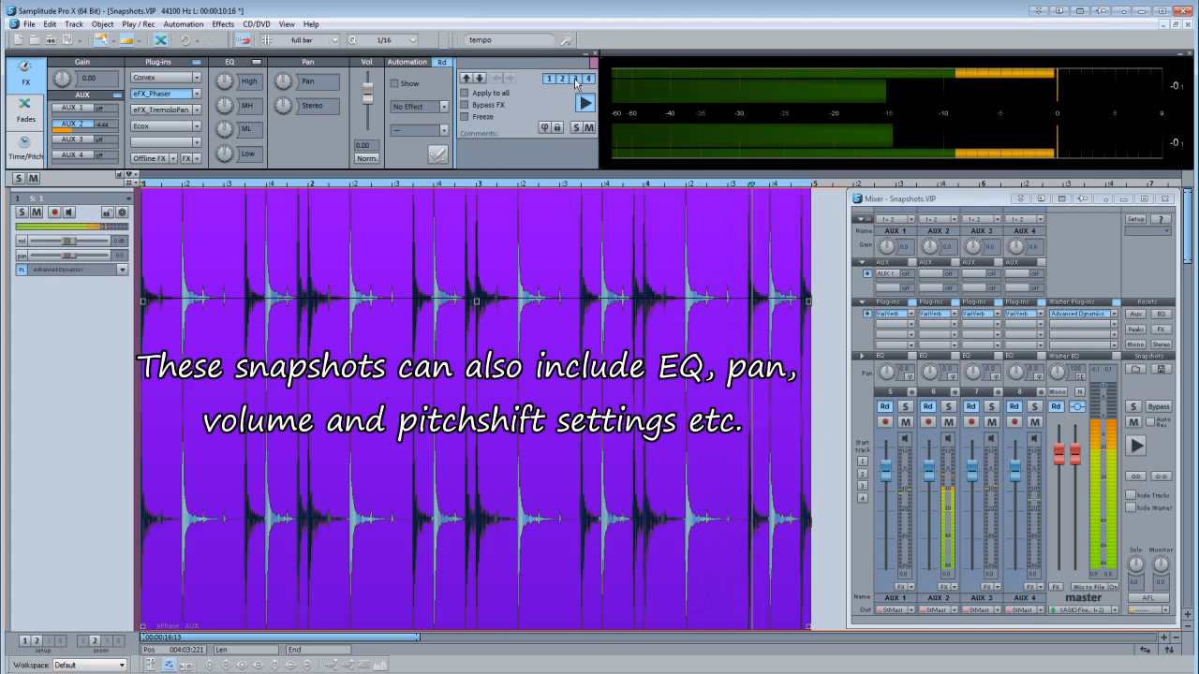
pyautogui.click(575, 80)
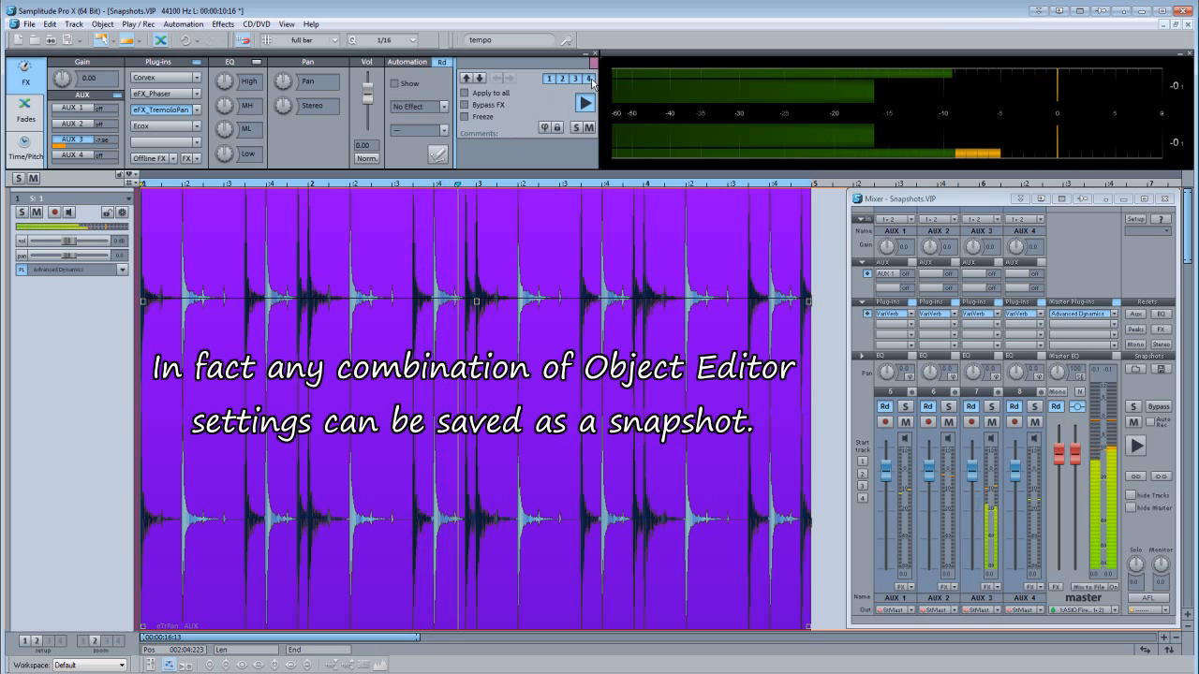
pyautogui.click(590, 82)
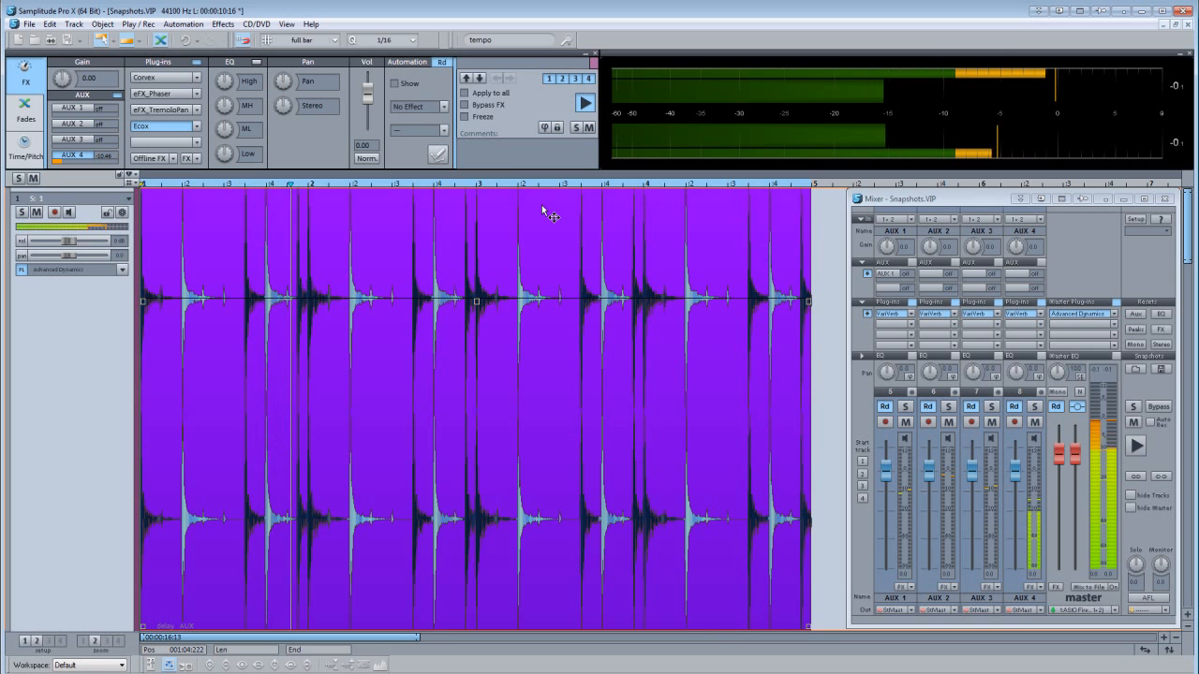
# Split the drum object during playback near bars 2, 3 and 4 to make four objects.
pyautogui.press('t')
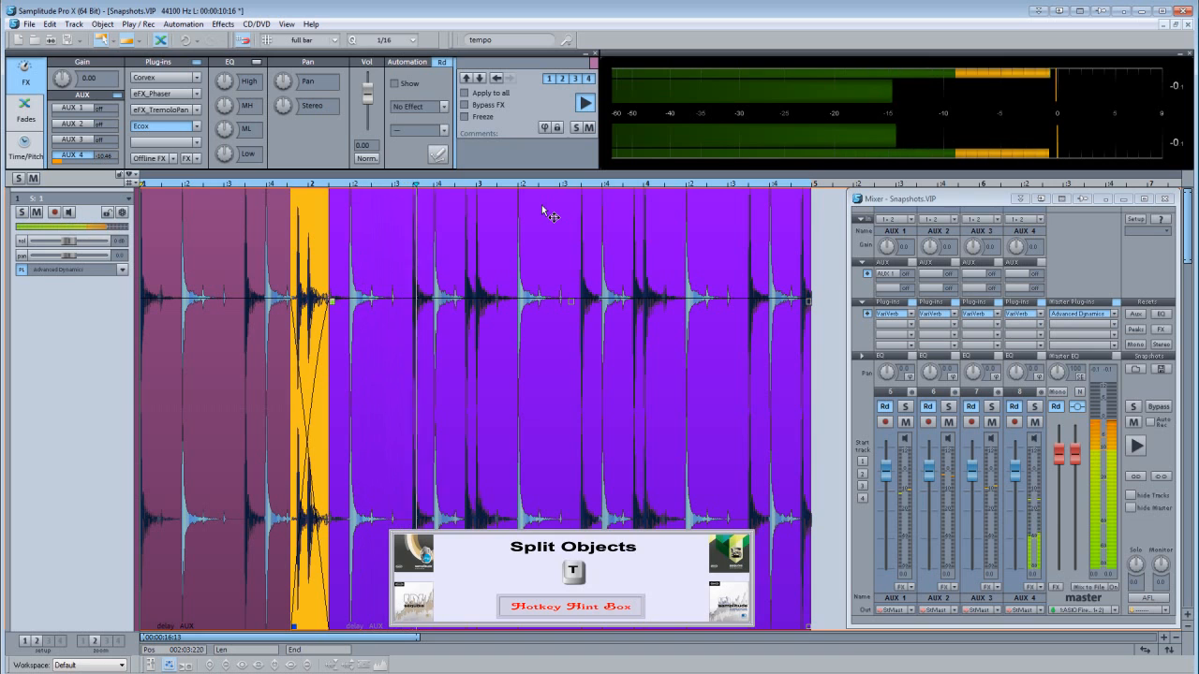
pyautogui.press('t')
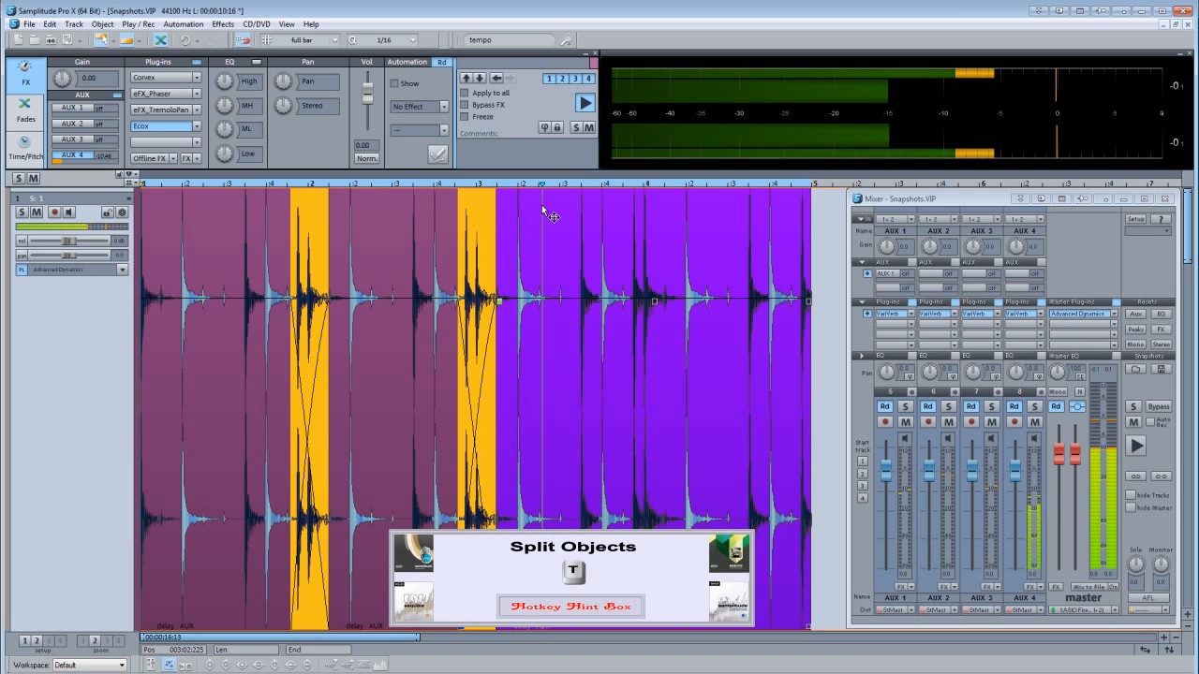
pyautogui.press('t')
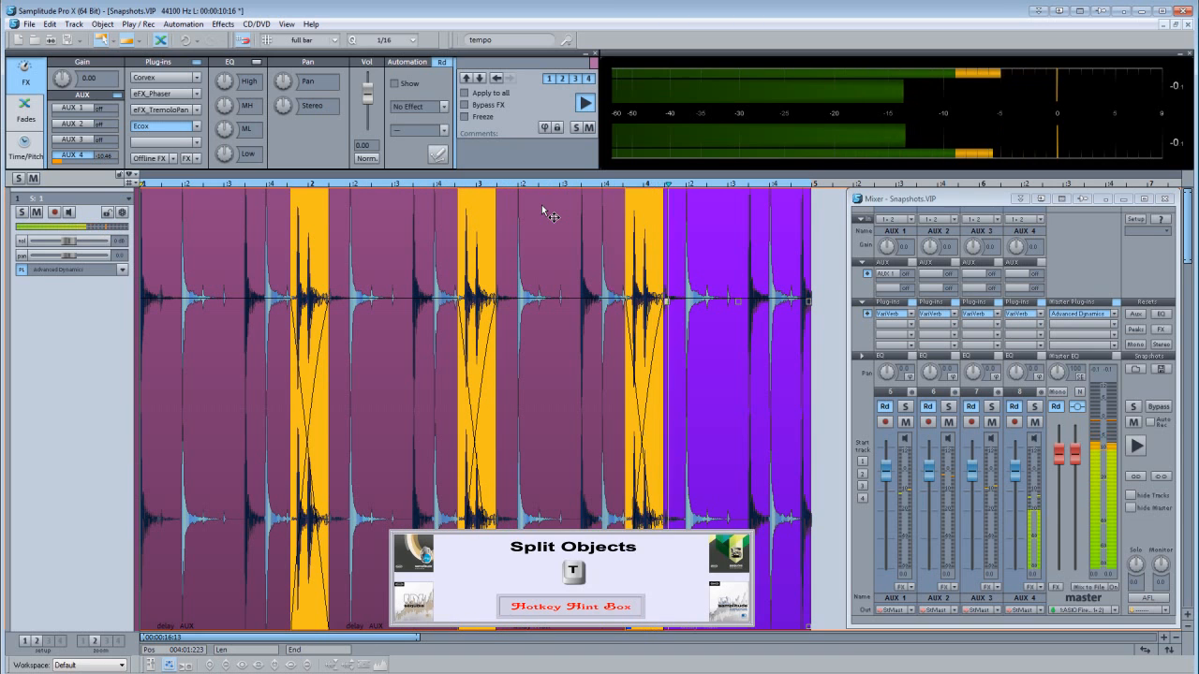
# Load snapshots 1, 2, 3 and 4 onto the first, second, third and fourth objects respectively.
pyautogui.click(262, 342)
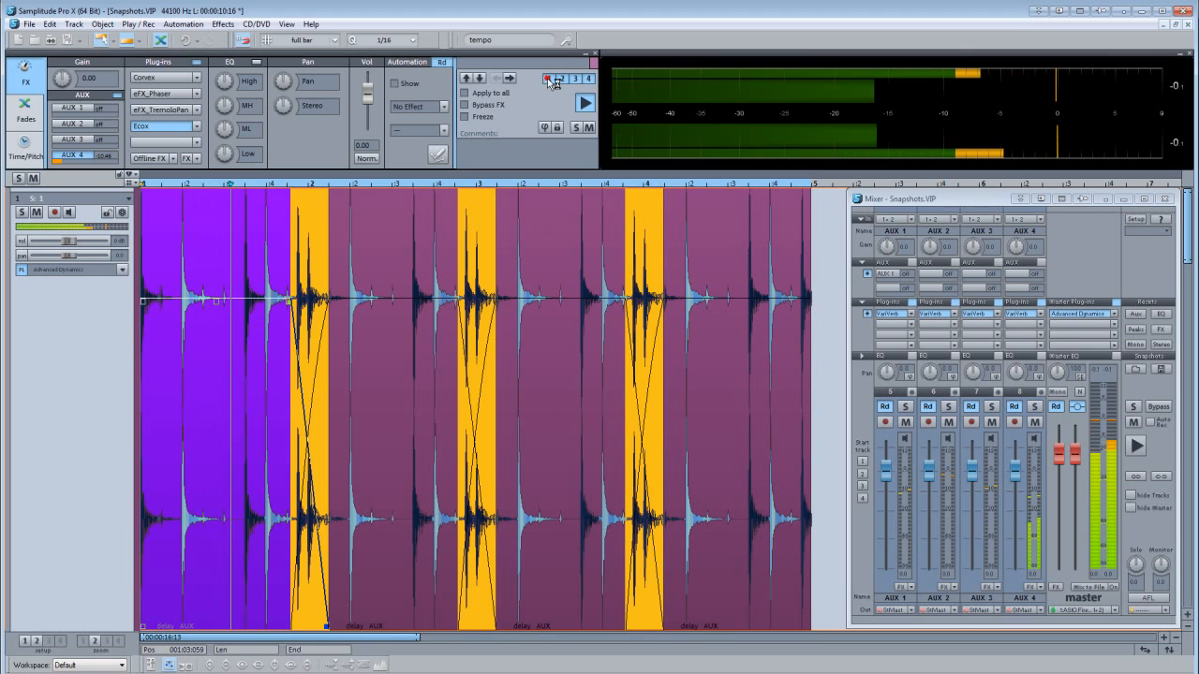
pyautogui.click(373, 455)
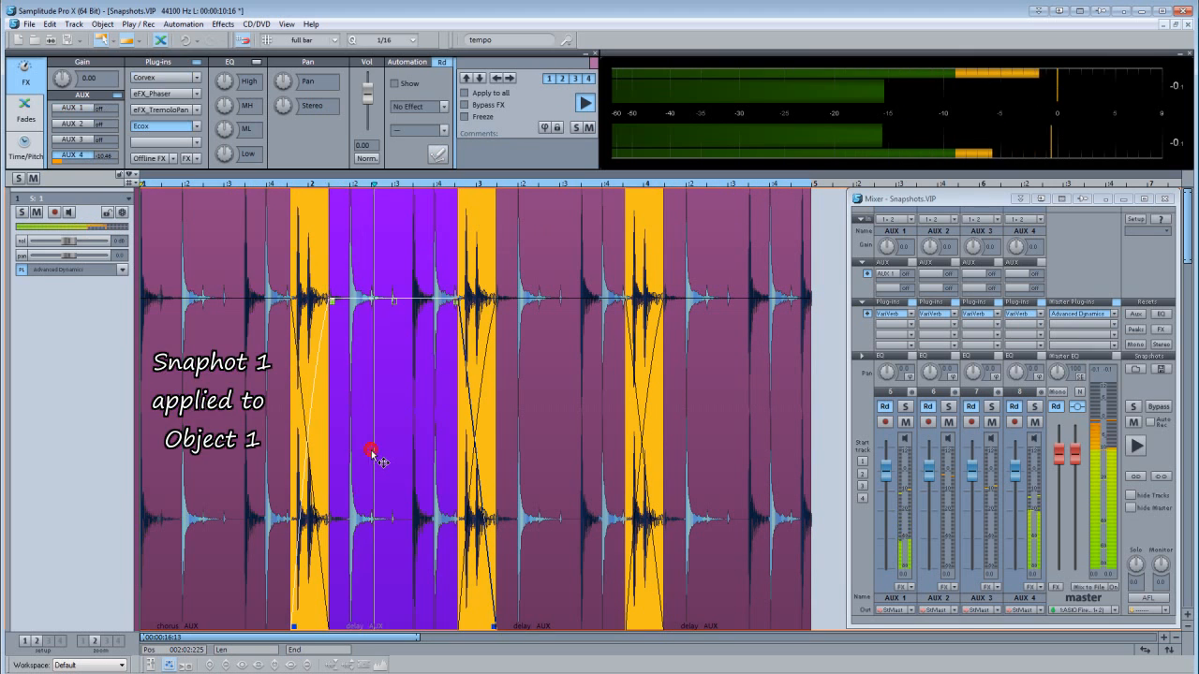
pyautogui.click(561, 79)
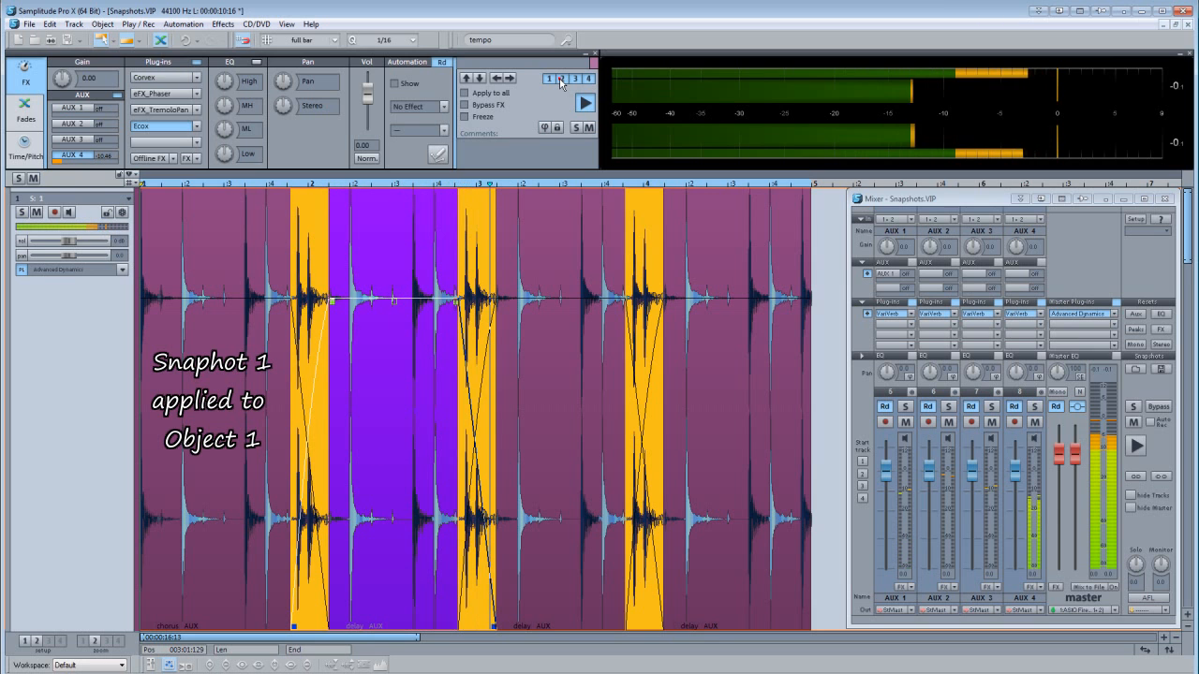
pyautogui.click(549, 452)
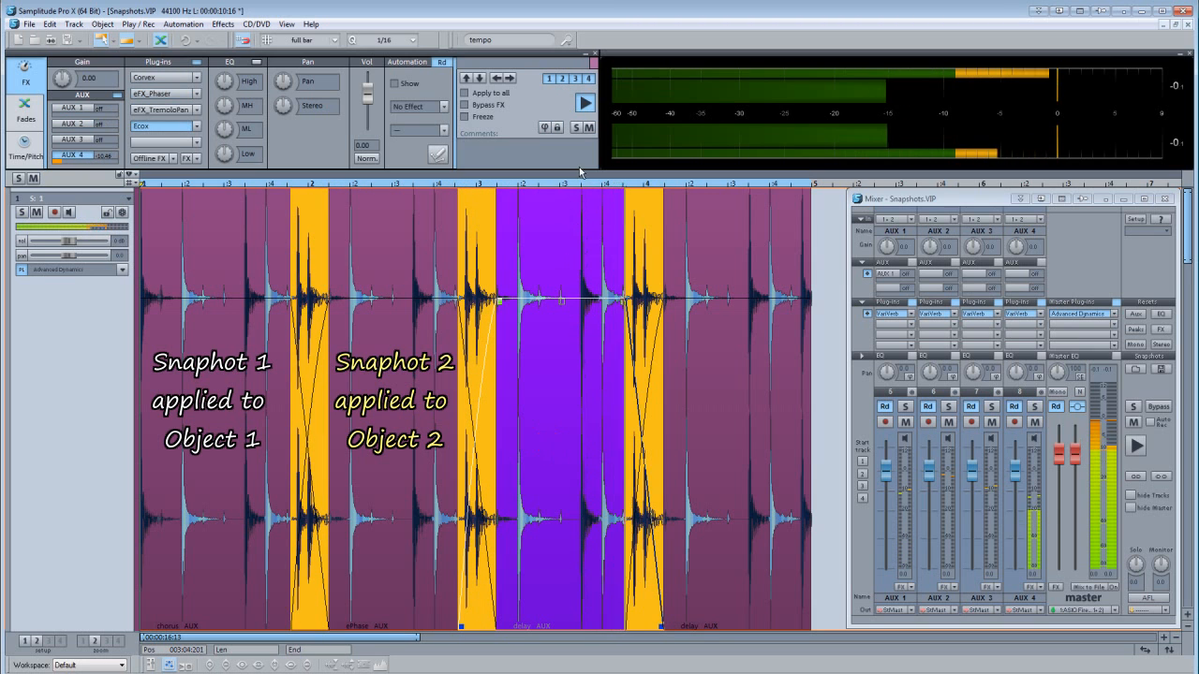
pyautogui.click(573, 79)
pyautogui.click(673, 365)
pyautogui.click(589, 80)
# Check the effect settings of the second, third and fourth objects during playback.
pyautogui.click(392, 540)
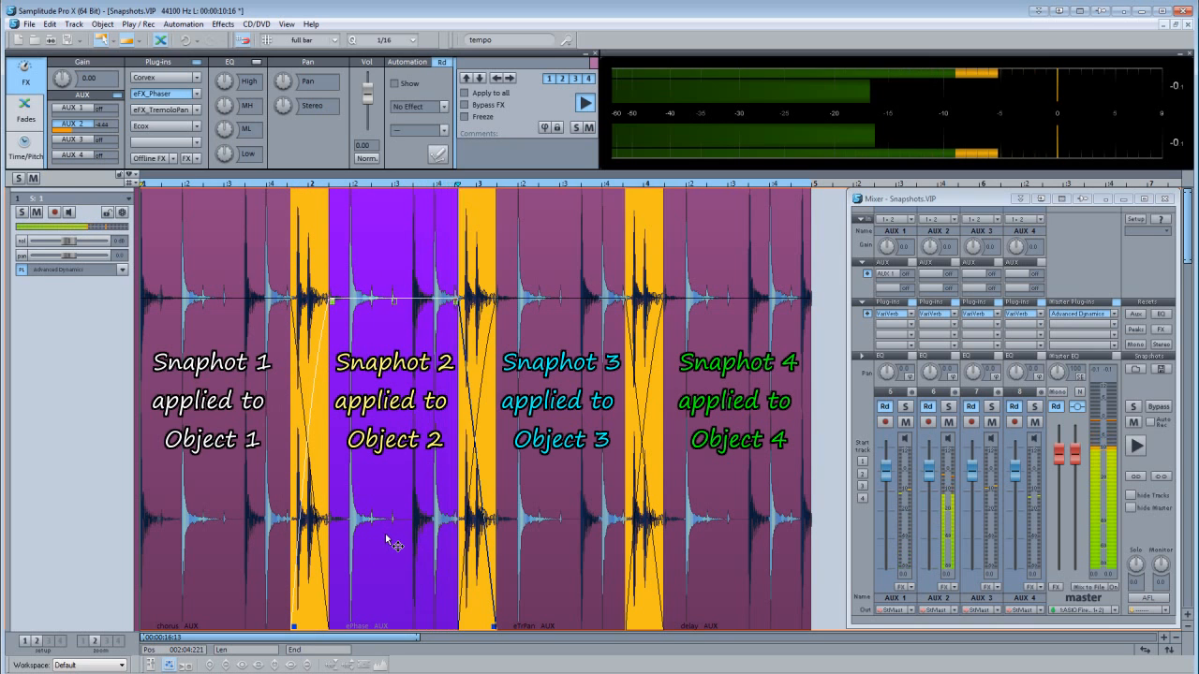
pyautogui.click(553, 590)
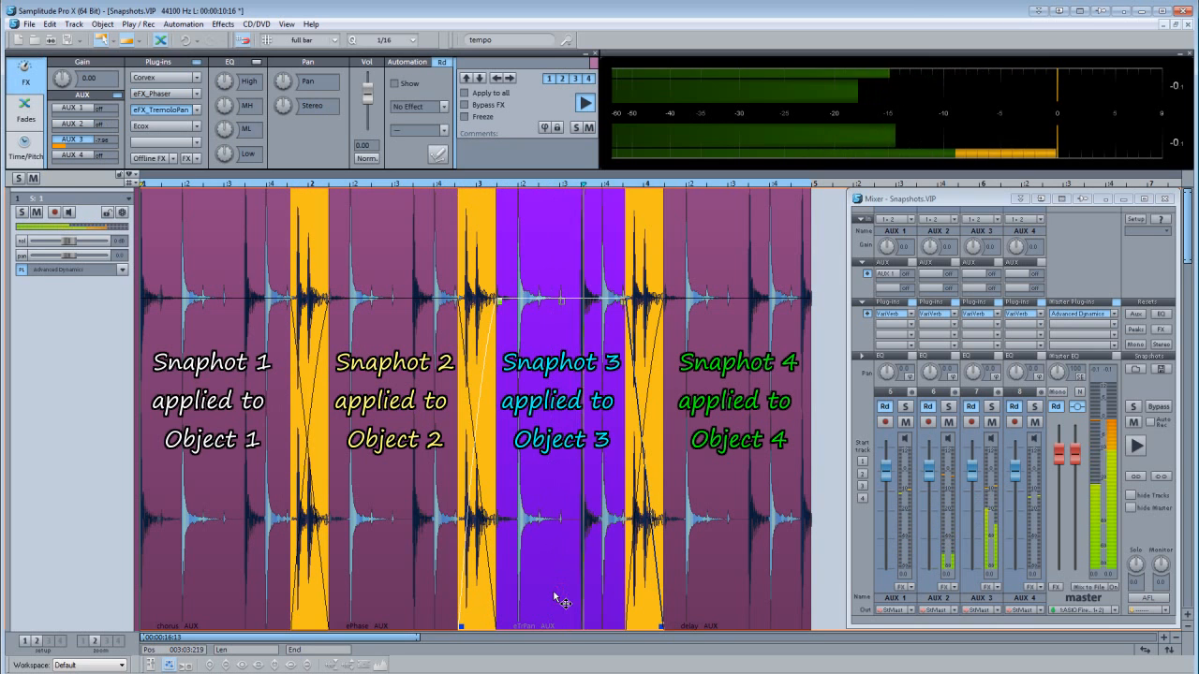
pyautogui.click(727, 592)
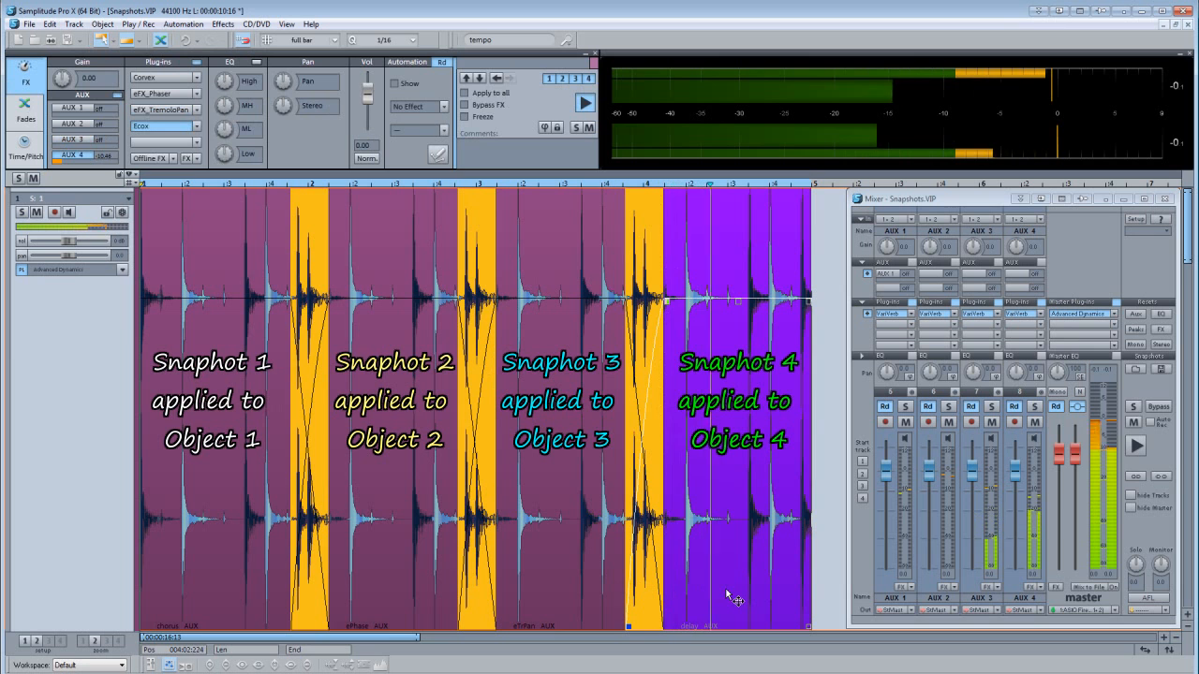
# Turn on Apply to all and load snapshot 2 onto the first and third objects together.
pyautogui.click(203, 505)
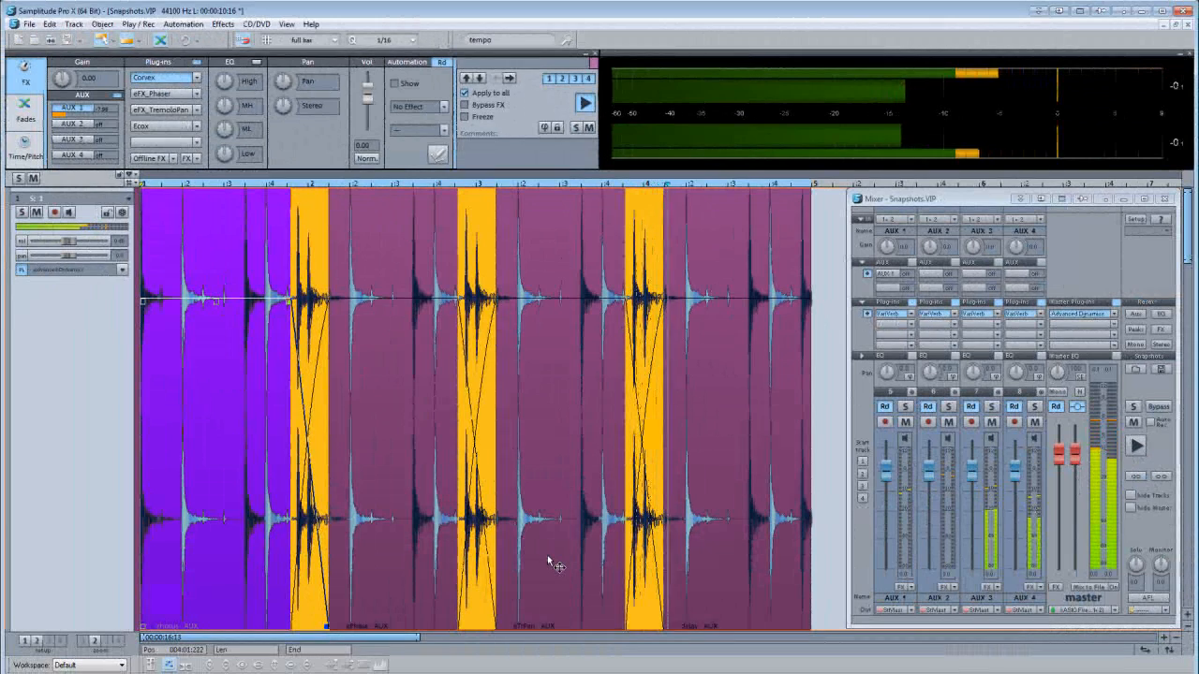
pyautogui.click(549, 560)
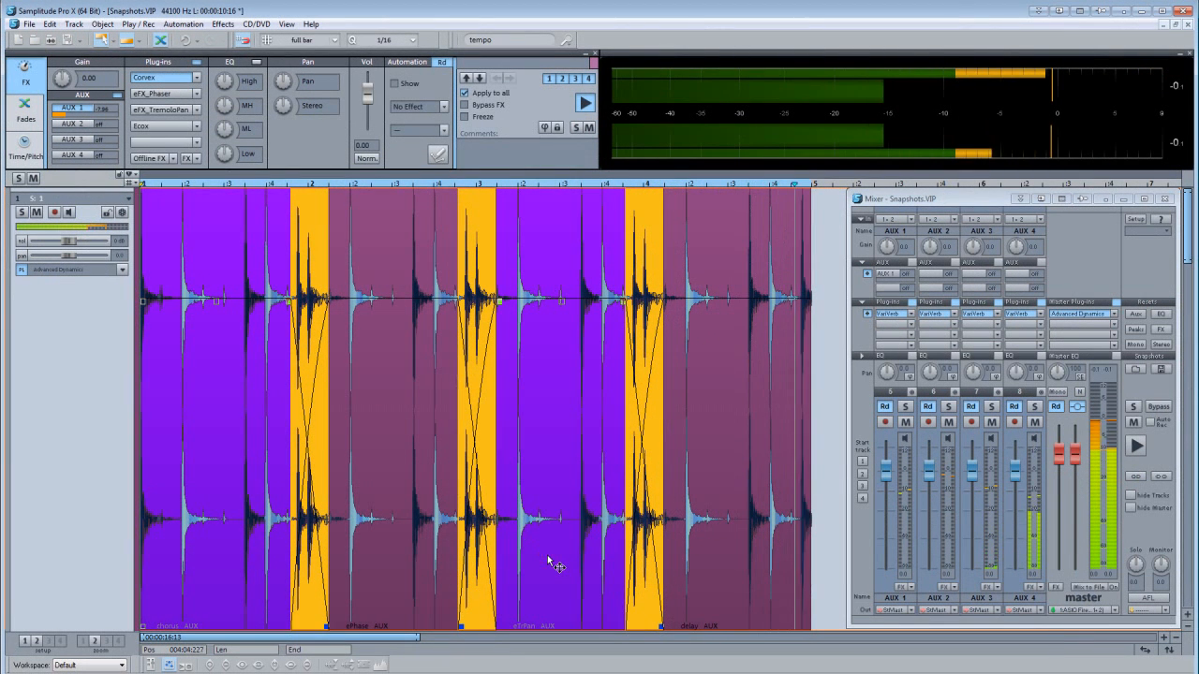
pyautogui.click(563, 81)
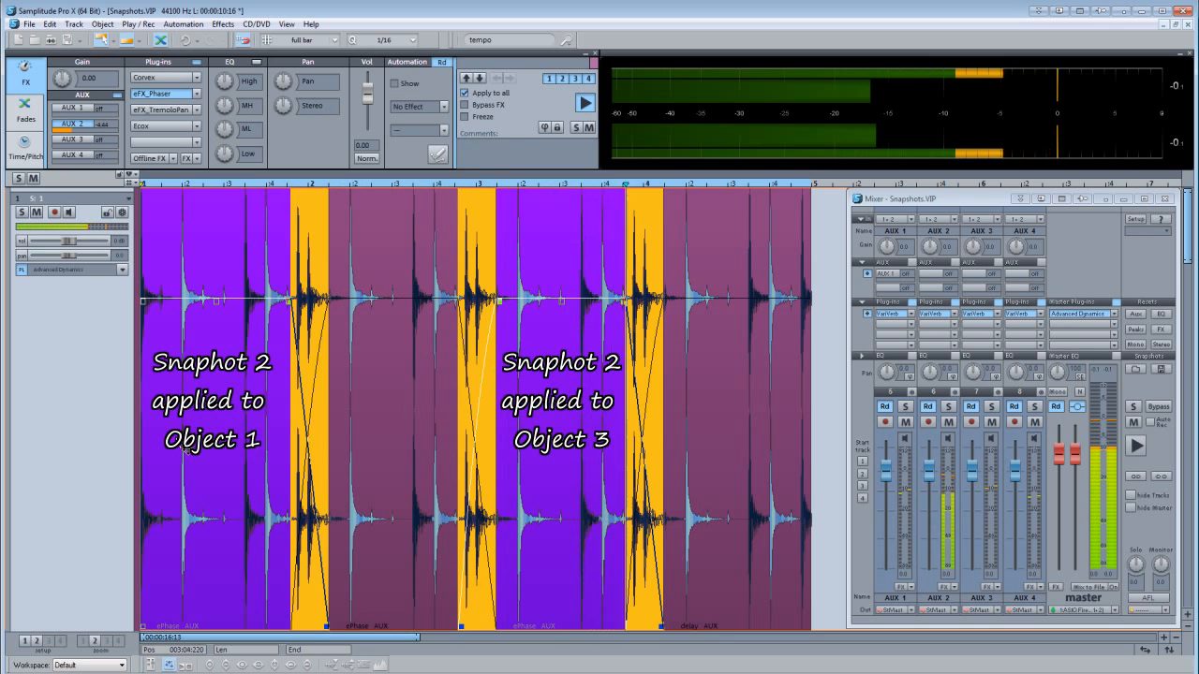
# Load snapshot 1 onto the second and fourth objects together.
pyautogui.click(373, 507)
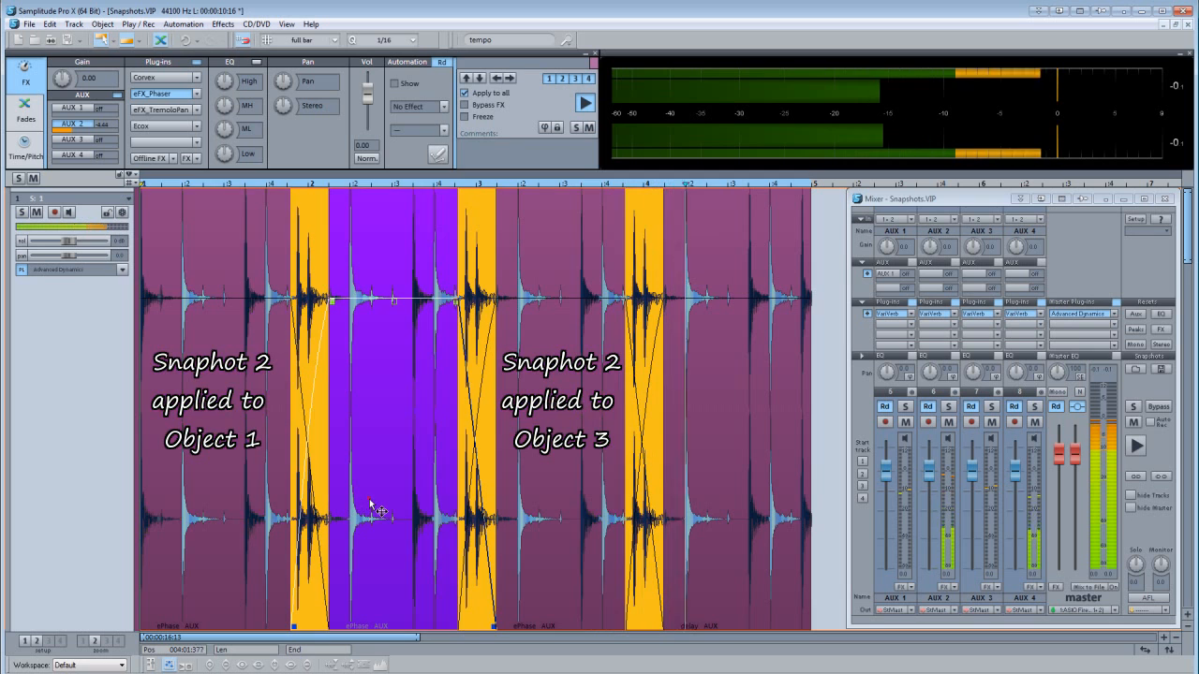
pyautogui.click(716, 506)
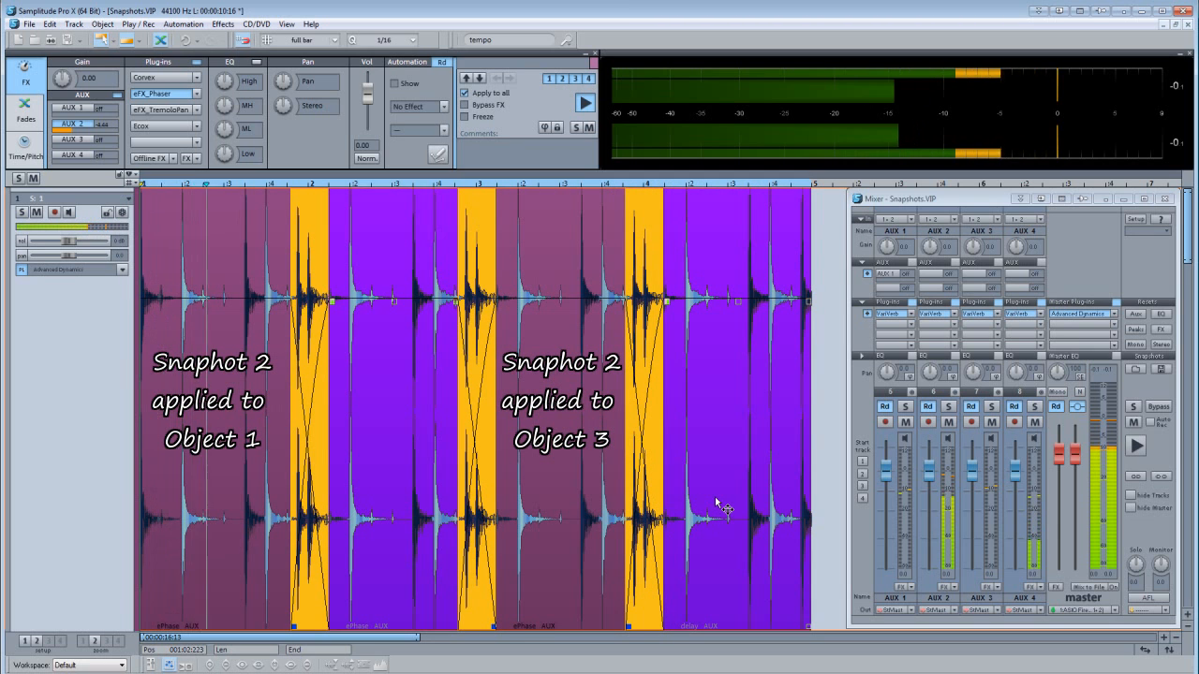
pyautogui.click(549, 79)
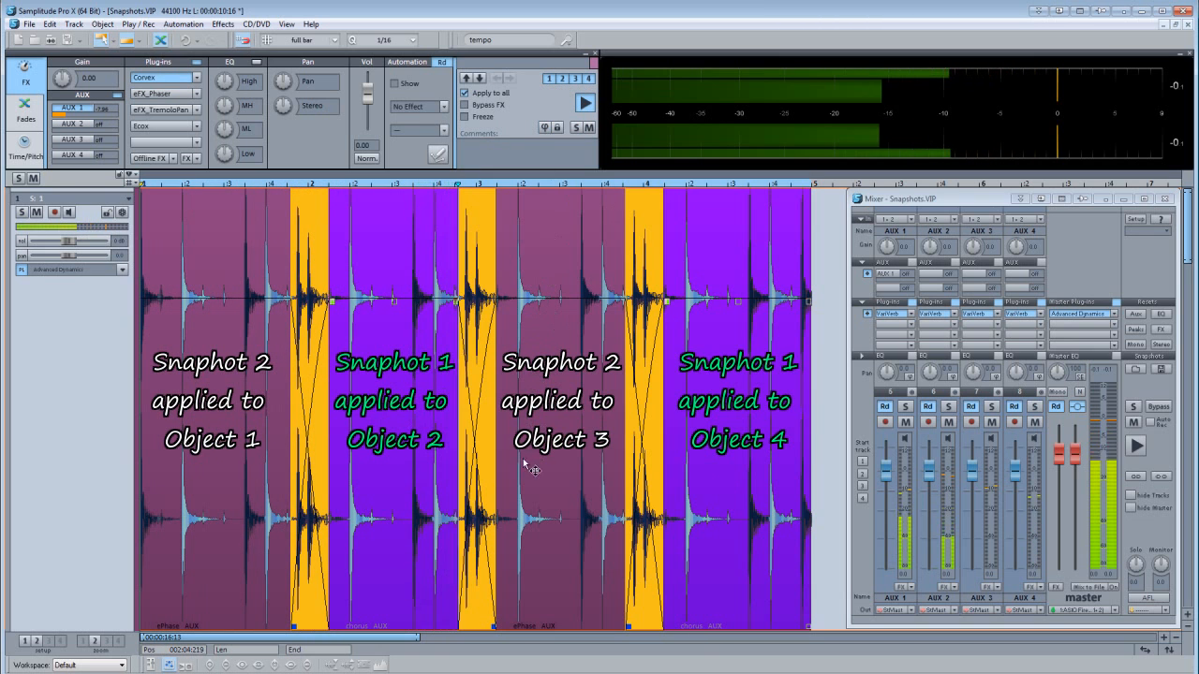